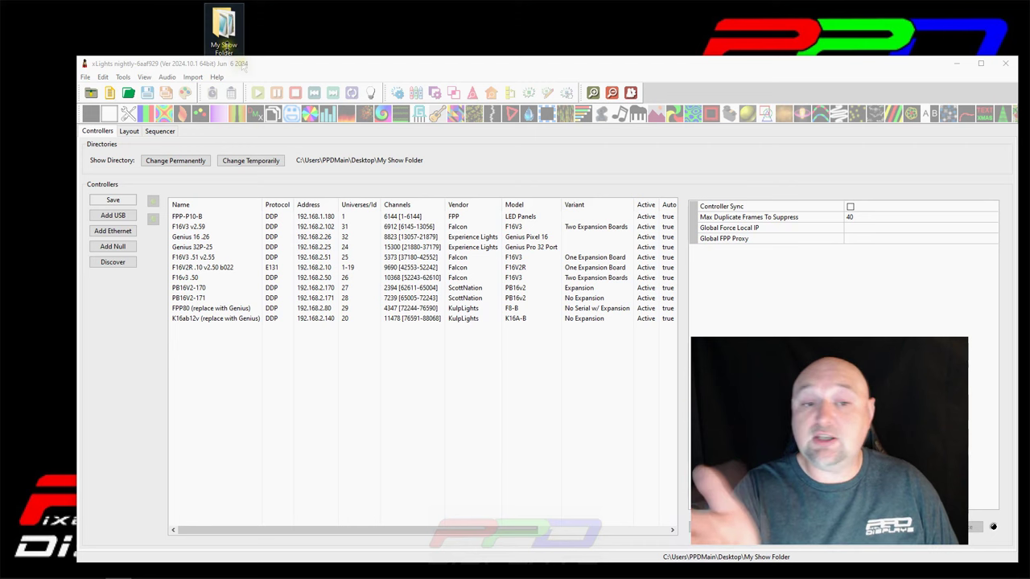
# Preview the house layout, return to Controllers, and open My Show Folder in Explorer.
pyautogui.click(129, 132)
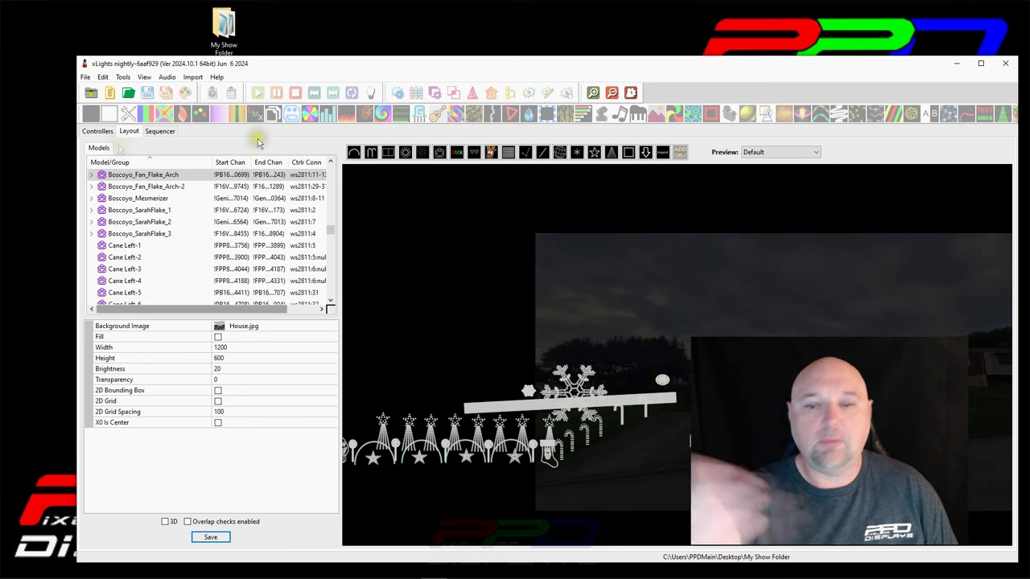
pyautogui.click(97, 131)
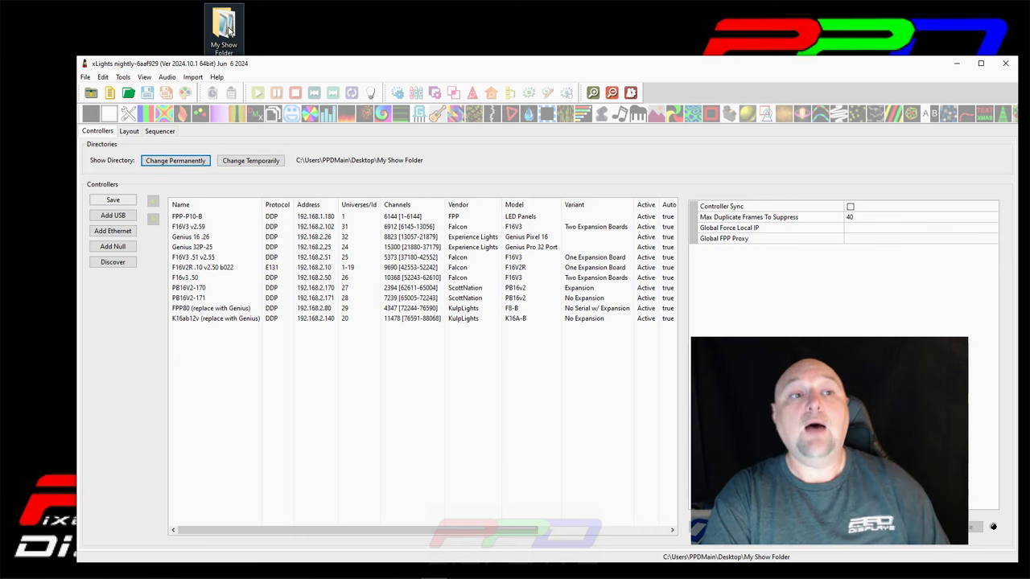
pyautogui.doubleClick(225, 29)
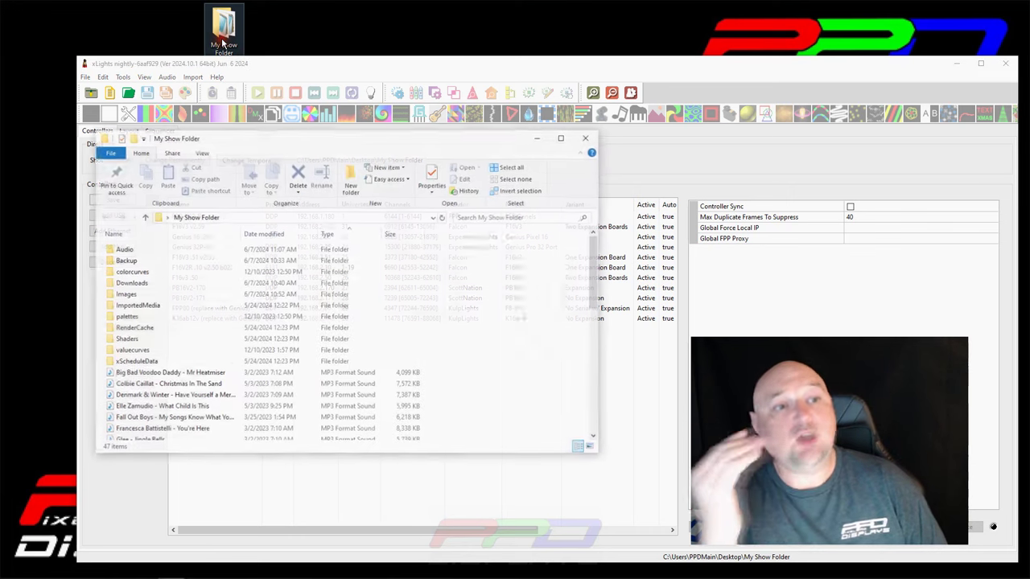
pyautogui.moveTo(230, 142); pyautogui.dragTo(207, 47)
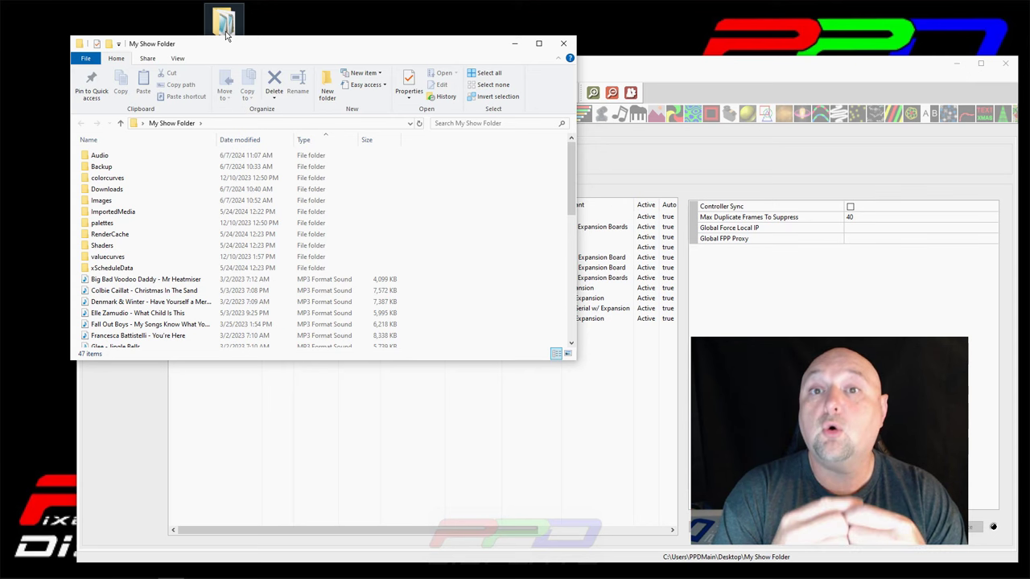
# Browse My Show Folder, selecting the Mr Heatmiser sequence and the xlights_rgbeffects file.
pyautogui.scroll(-6, 196, 264)
pyautogui.click(298, 262)
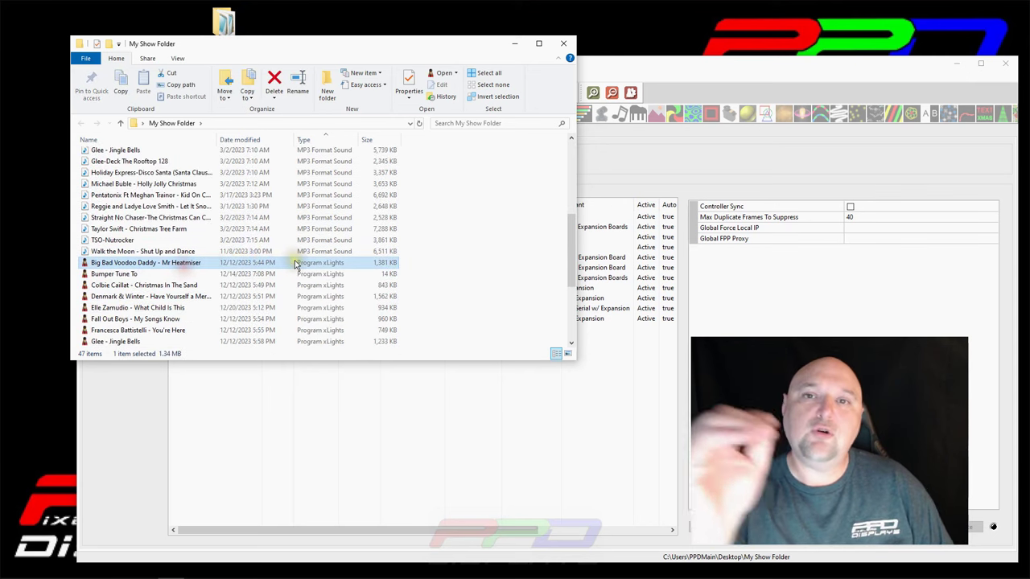
pyautogui.scroll(-4, 296, 293)
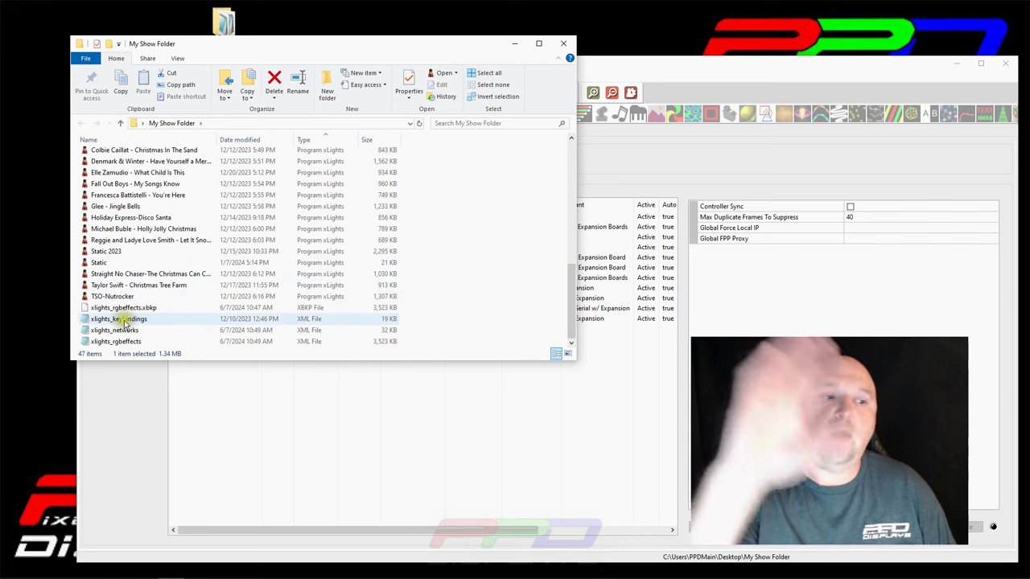
pyautogui.click(98, 342)
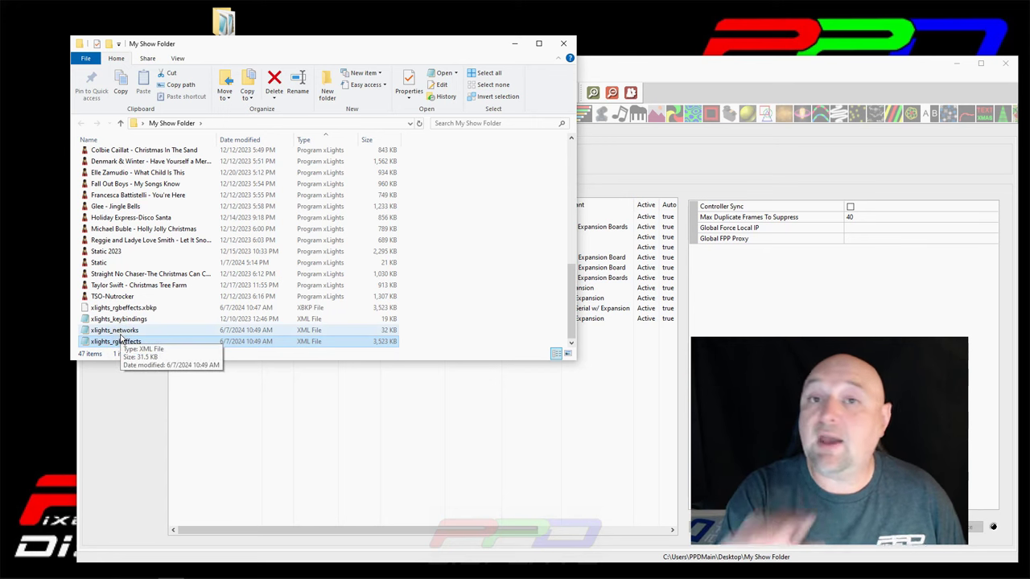
pyautogui.scroll(10, 120, 338)
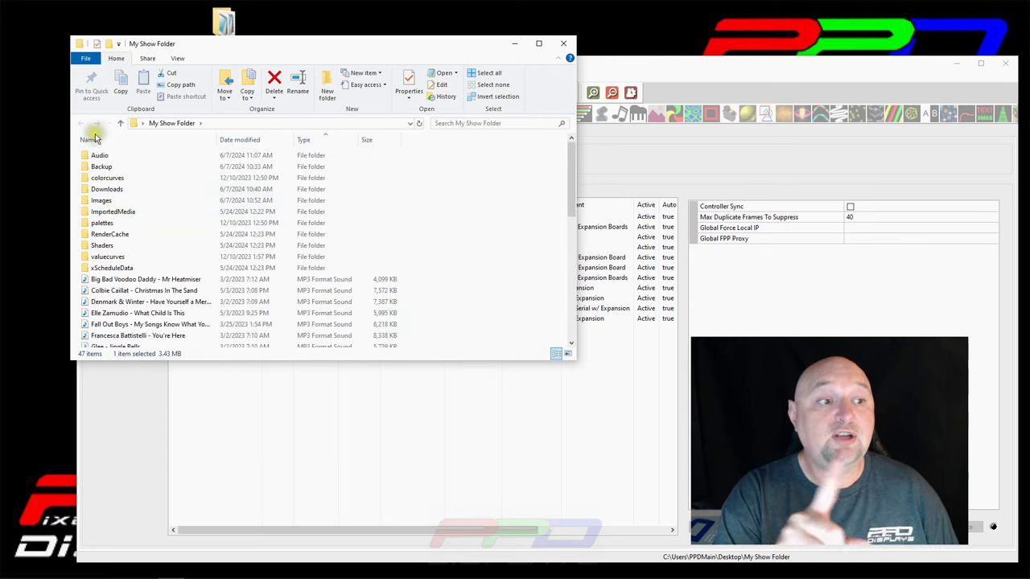
# Open the Backup folder, browse its 46 dated backups, and move the window aside.
pyautogui.doubleClick(105, 166)
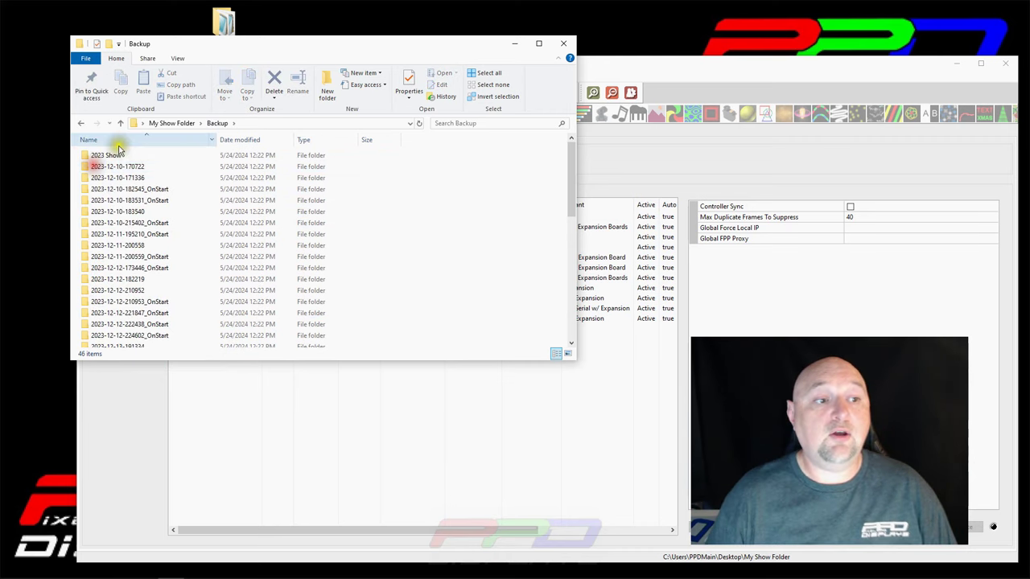
pyautogui.scroll(-1, 120, 219)
pyautogui.scroll(-8, 121, 219)
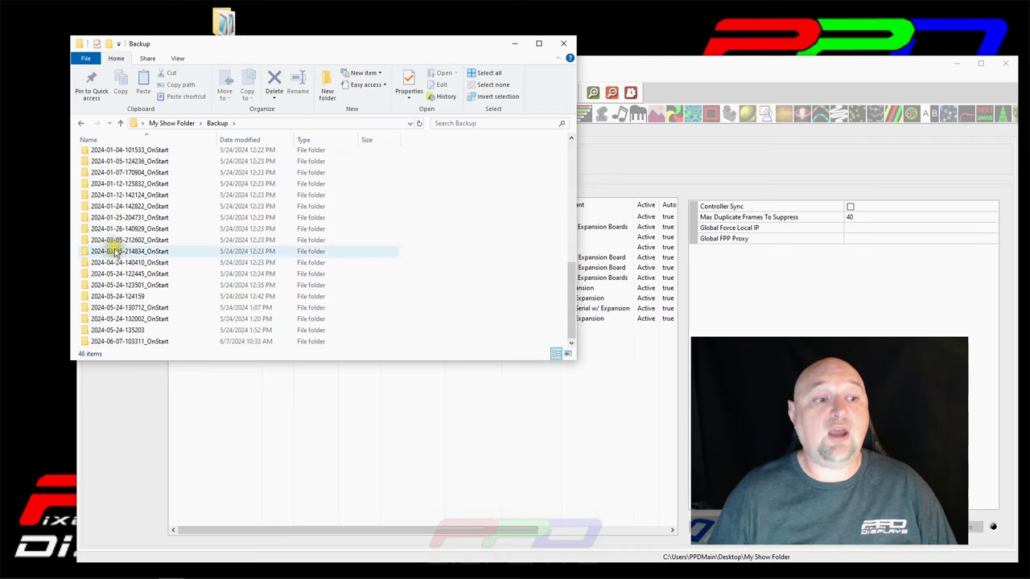
pyautogui.scroll(10, 114, 209)
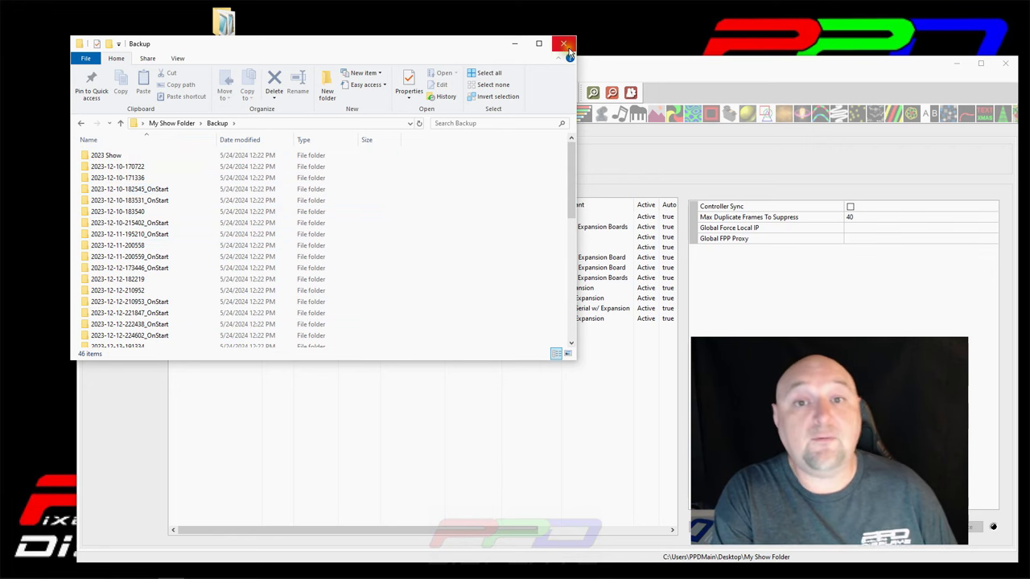
pyautogui.moveTo(406, 43); pyautogui.dragTo(523, 208)
# Review the xLights backup preferences (Backup On Launch on, purge Never) and close them unchanged.
pyautogui.click(101, 80)
pyautogui.click(86, 76)
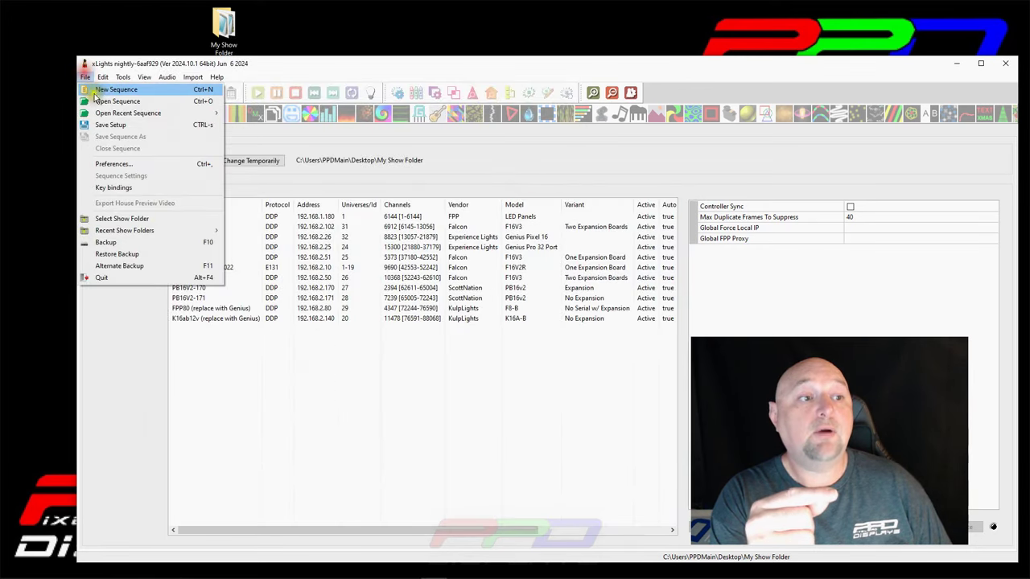
pyautogui.click(108, 163)
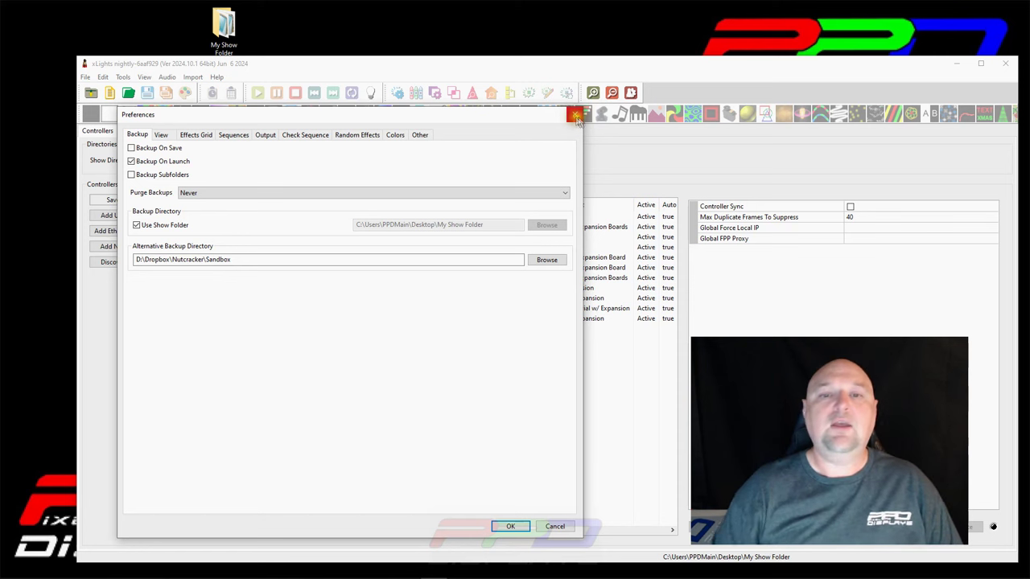
pyautogui.click(574, 114)
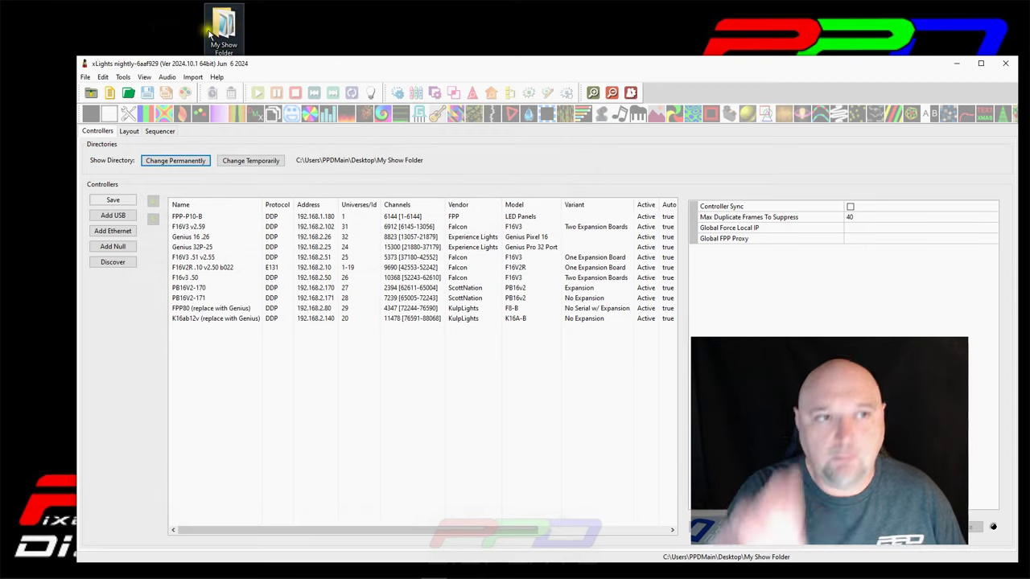
# Reopen My Show Folder, select xlights_networks and xlights_rgbeffects, then select Downloads.
pyautogui.doubleClick(234, 24)
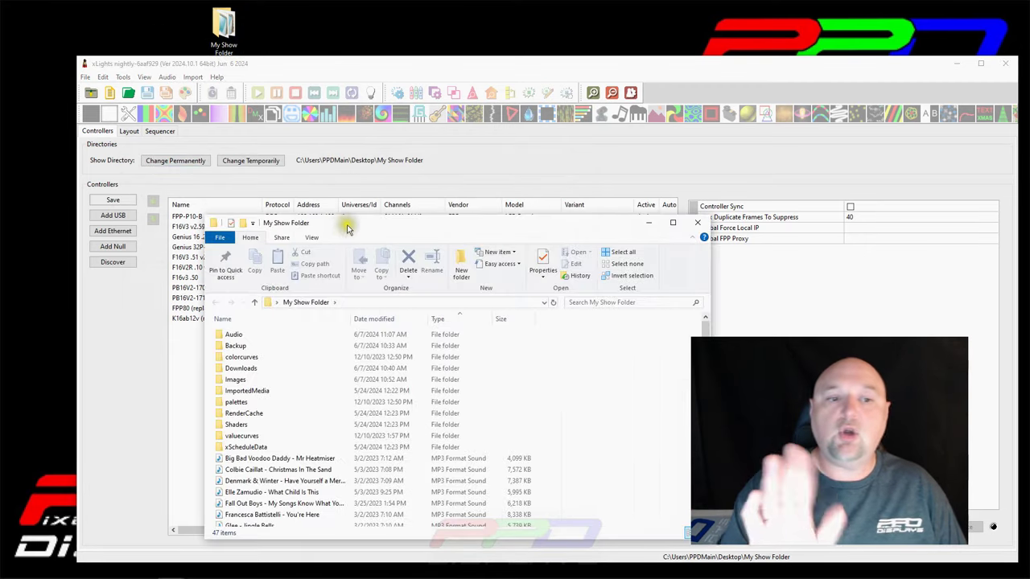
pyautogui.moveTo(354, 225); pyautogui.dragTo(252, 49)
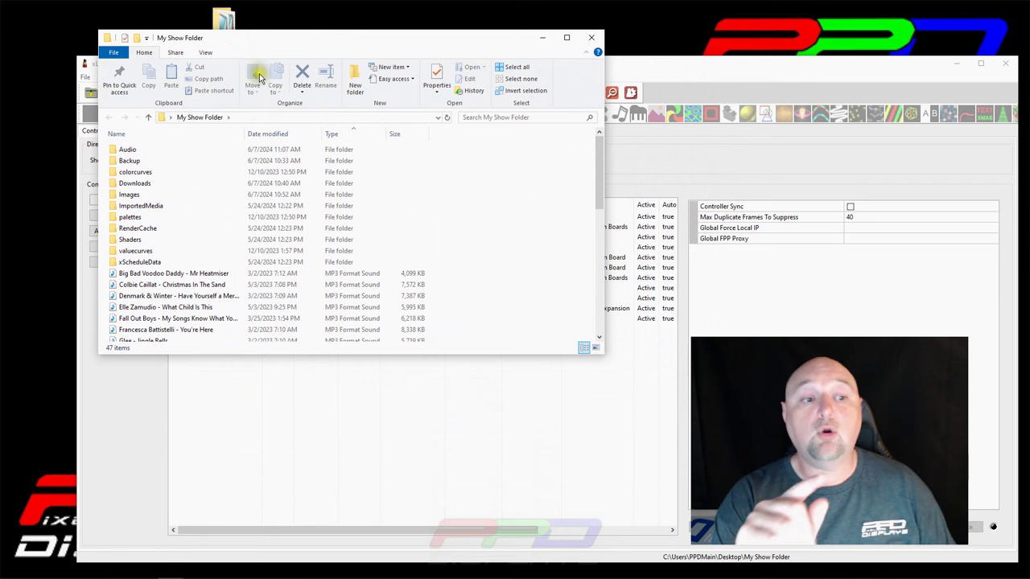
pyautogui.scroll(-1, 250, 63)
pyautogui.scroll(-10, 241, 322)
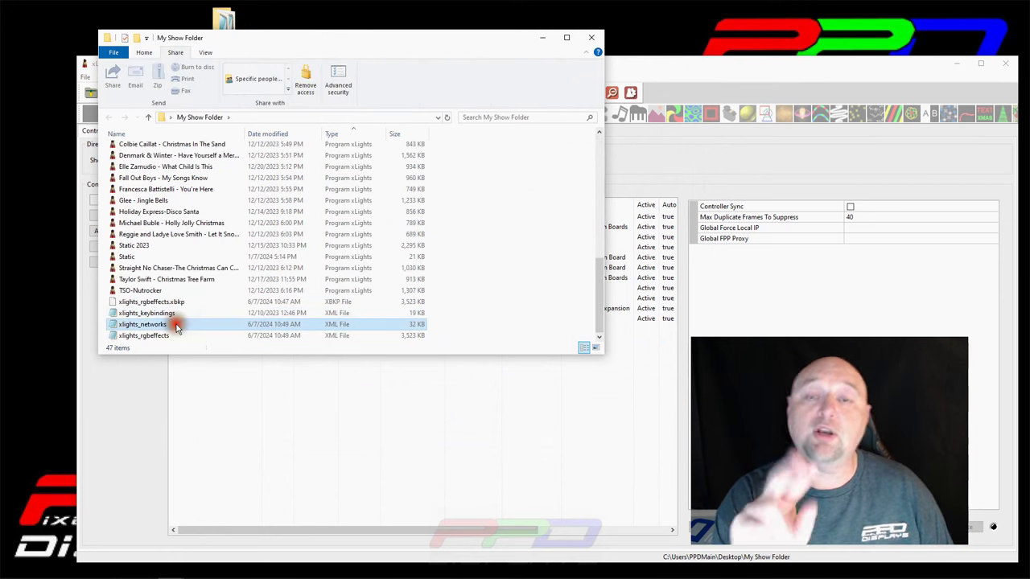
pyautogui.click(173, 326)
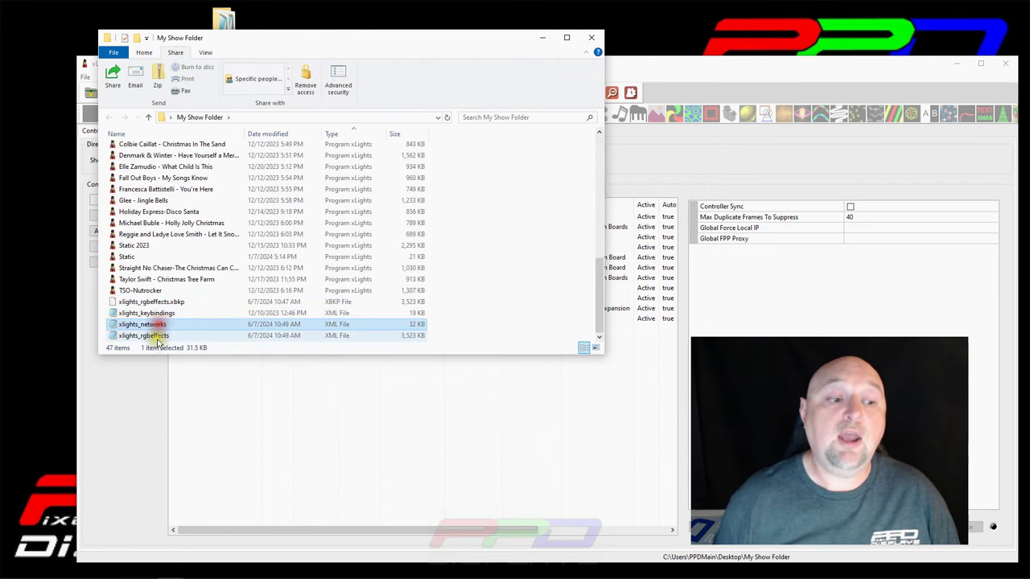
pyautogui.click(162, 334)
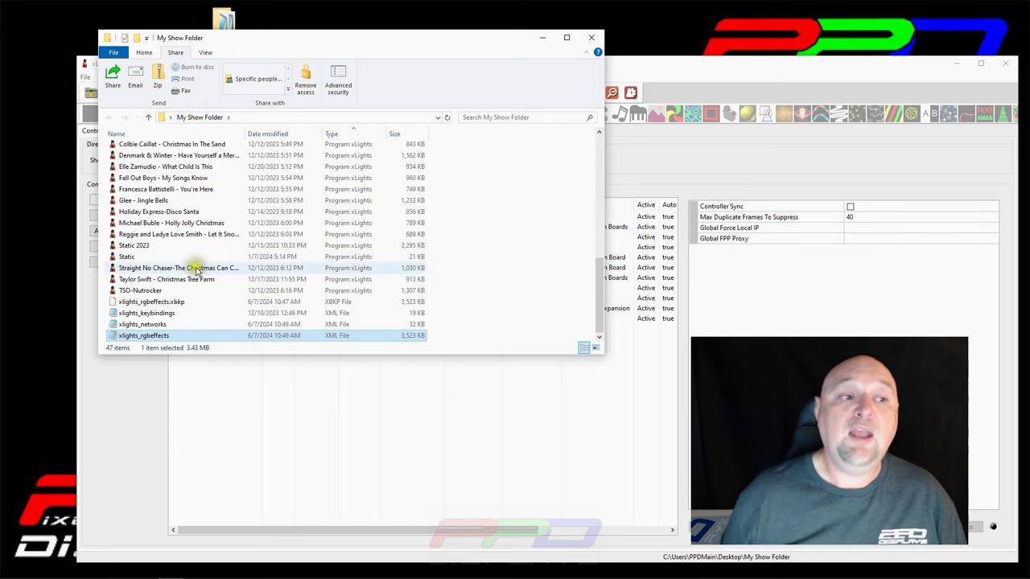
pyautogui.scroll(10, 197, 265)
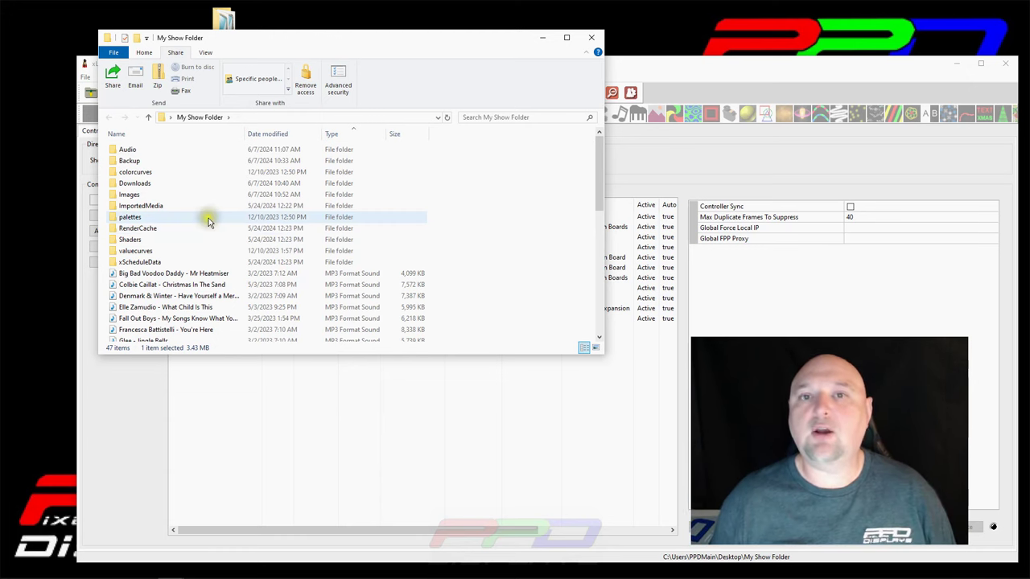
pyautogui.click(123, 187)
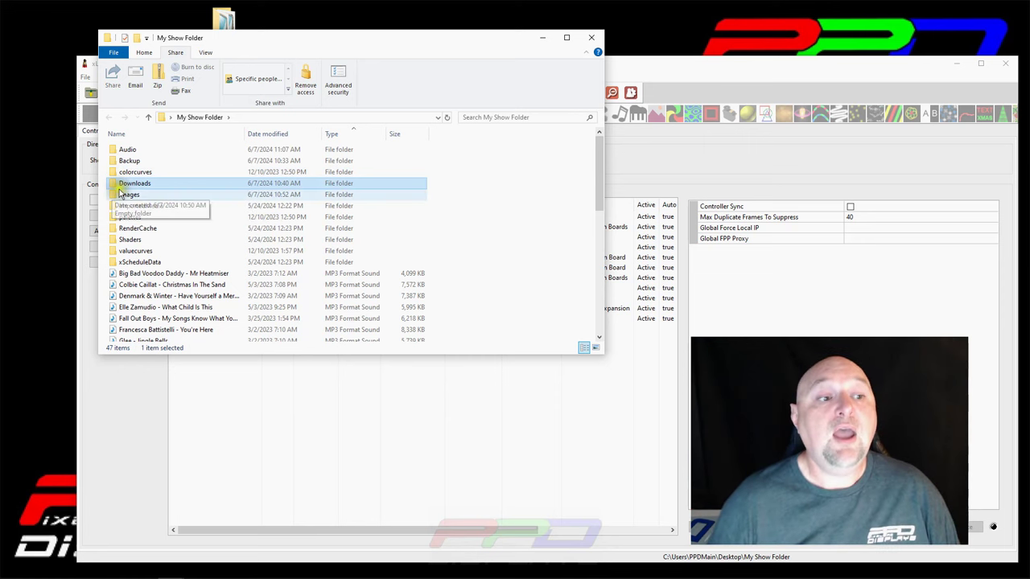
# Open Downloads, then the PPD folder, and select the Here Comes Santa Claus zip.
pyautogui.doubleClick(131, 185)
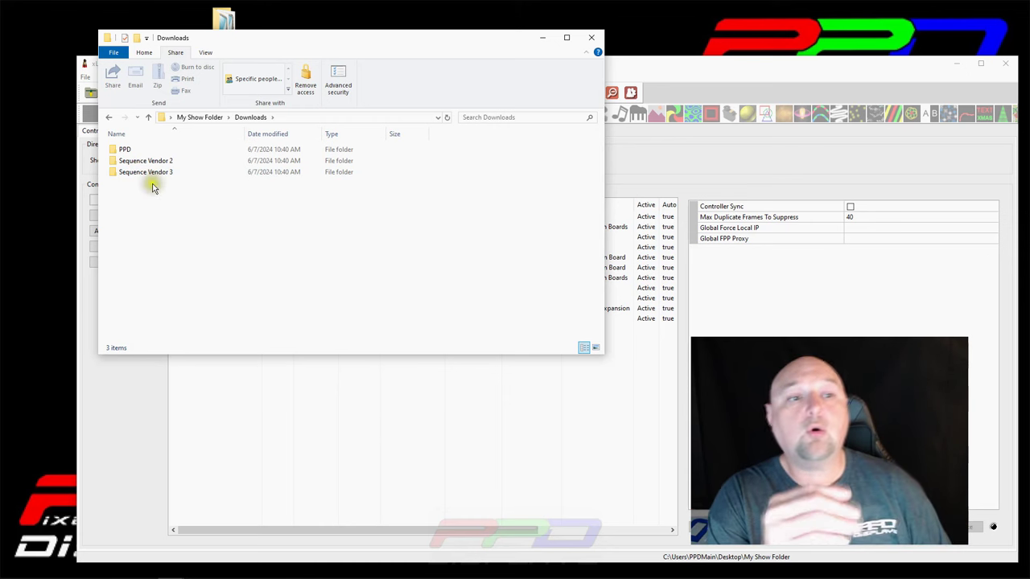
pyautogui.moveTo(122, 149); pyautogui.dragTo(163, 158)
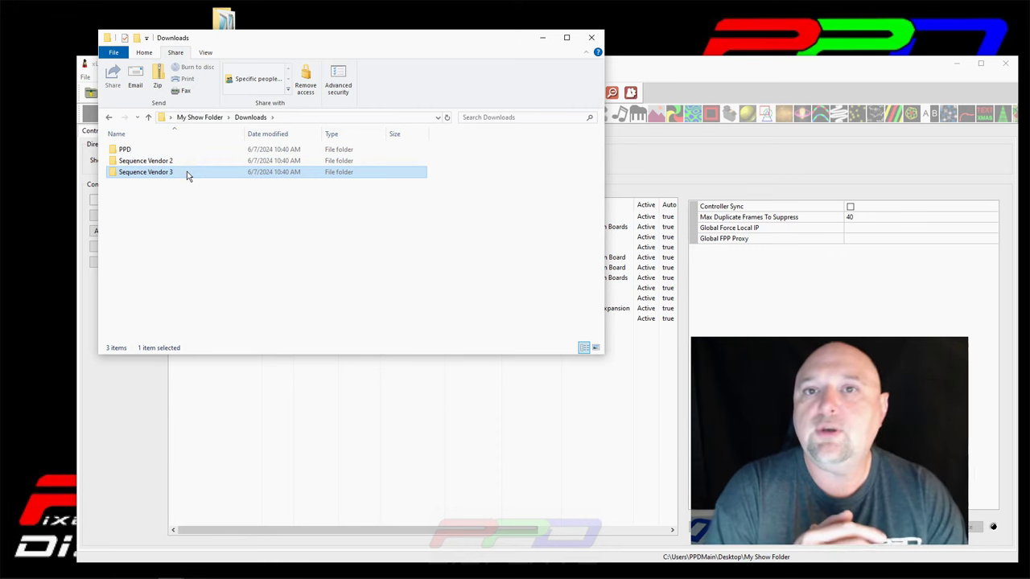
pyautogui.moveTo(187, 172); pyautogui.dragTo(124, 153)
pyautogui.doubleClick(124, 151)
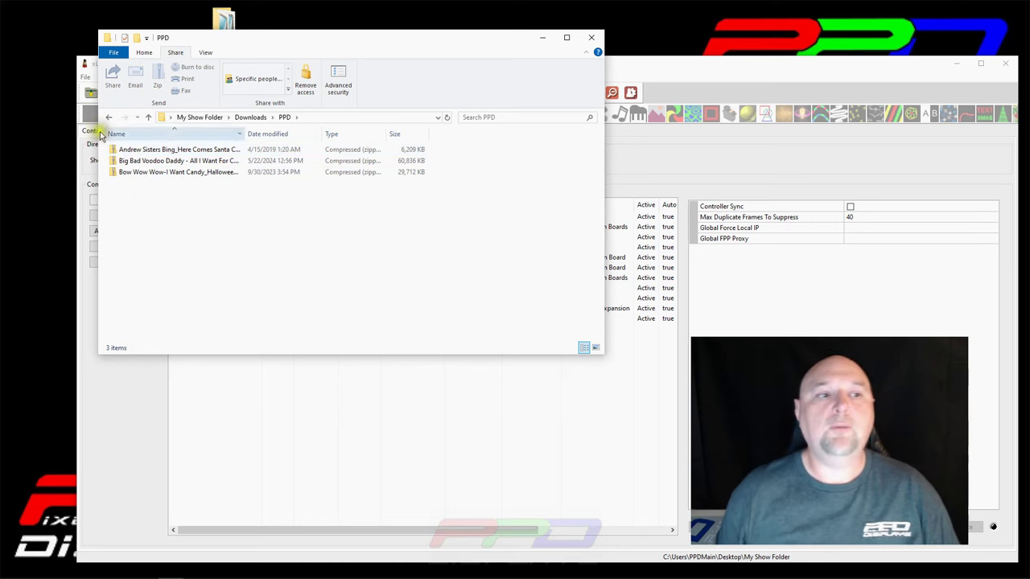
pyautogui.click(133, 150)
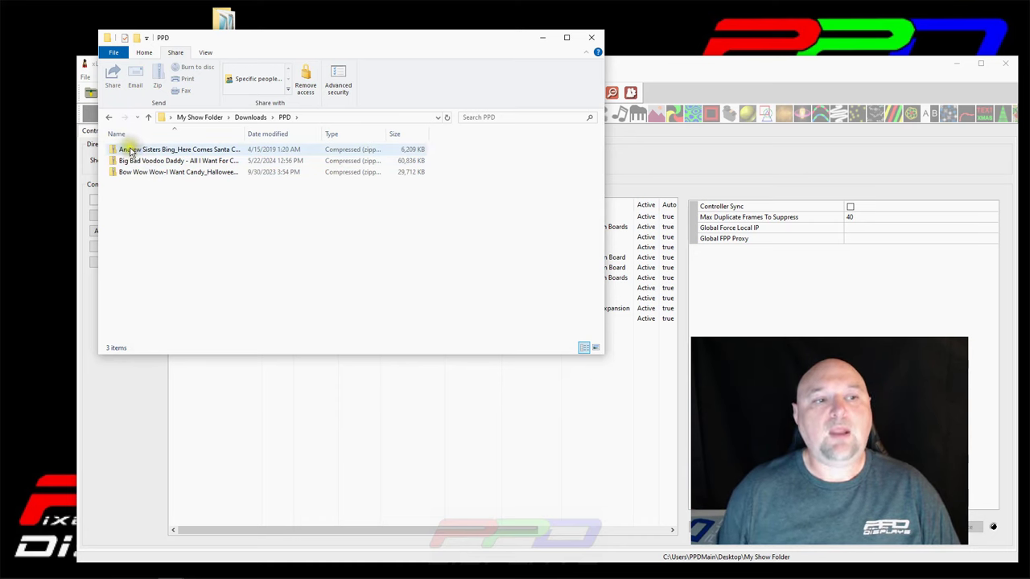
# Extract the Andrew Sisters Bing_Here Comes Santa Claus_Pro zip into its suggested PPD folder.
pyautogui.doubleClick(130, 152)
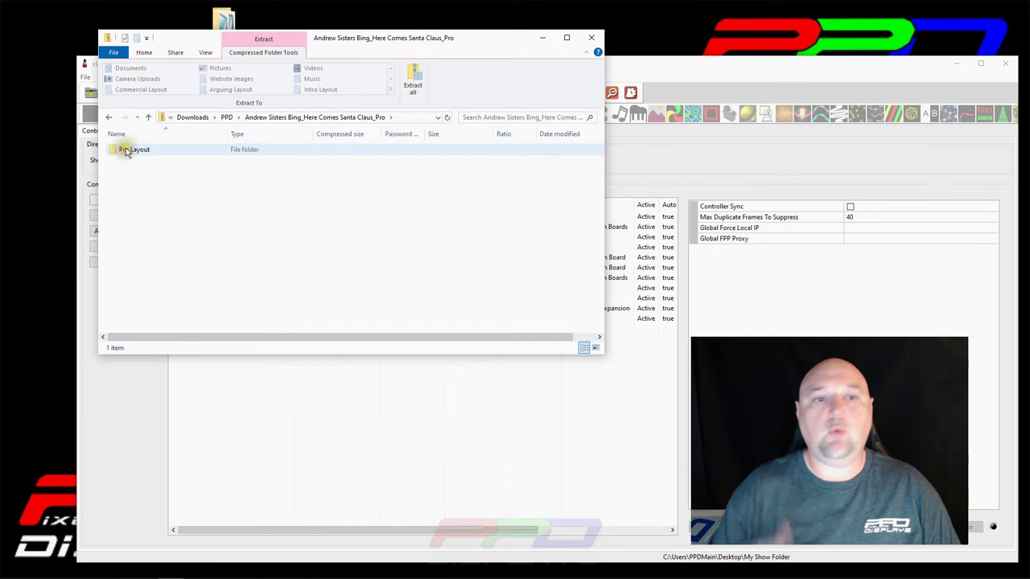
pyautogui.click(414, 81)
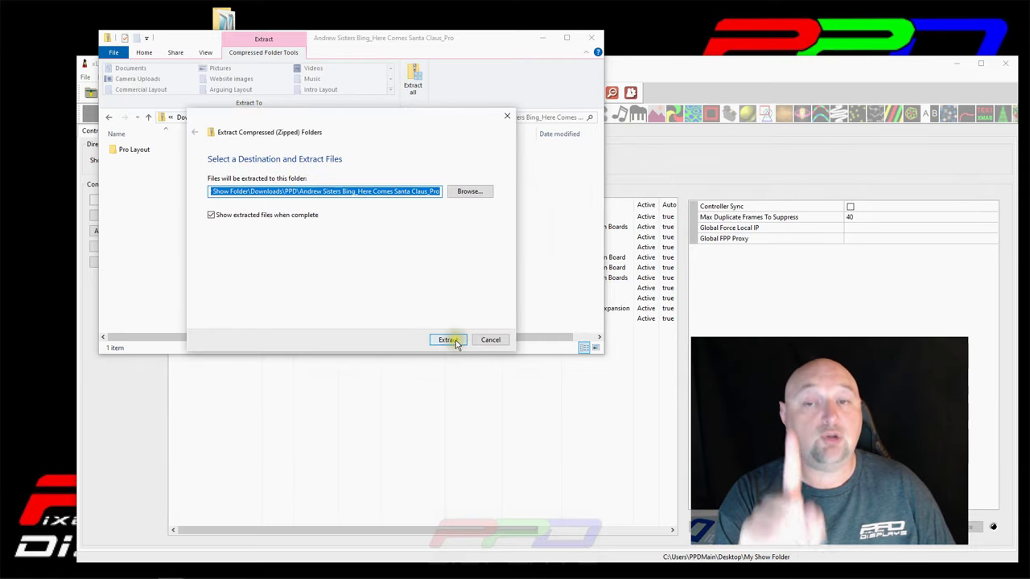
pyautogui.click(452, 340)
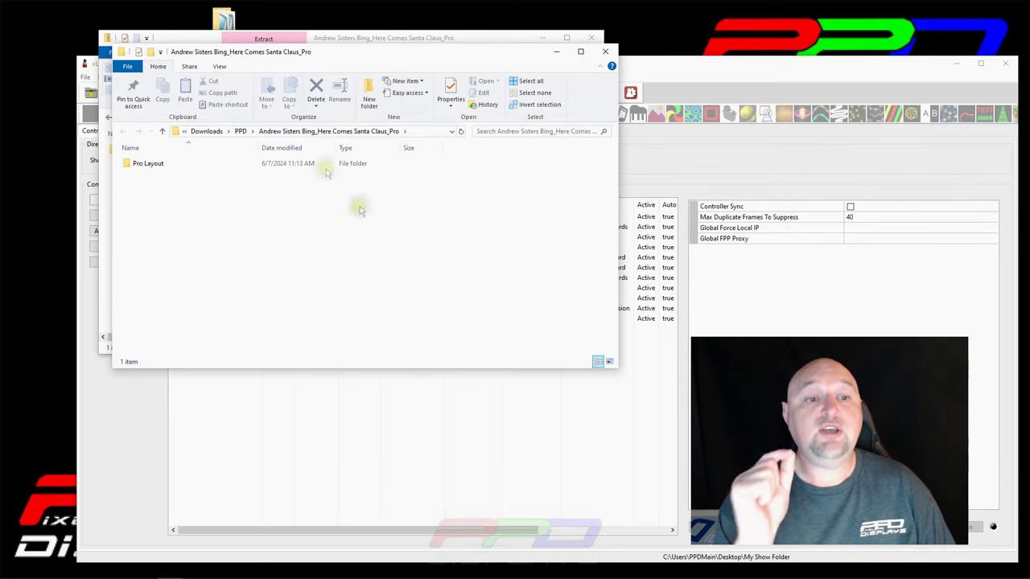
# Close the extracted window, return to PPD, and open the extracted sequence folder.
pyautogui.click(608, 54)
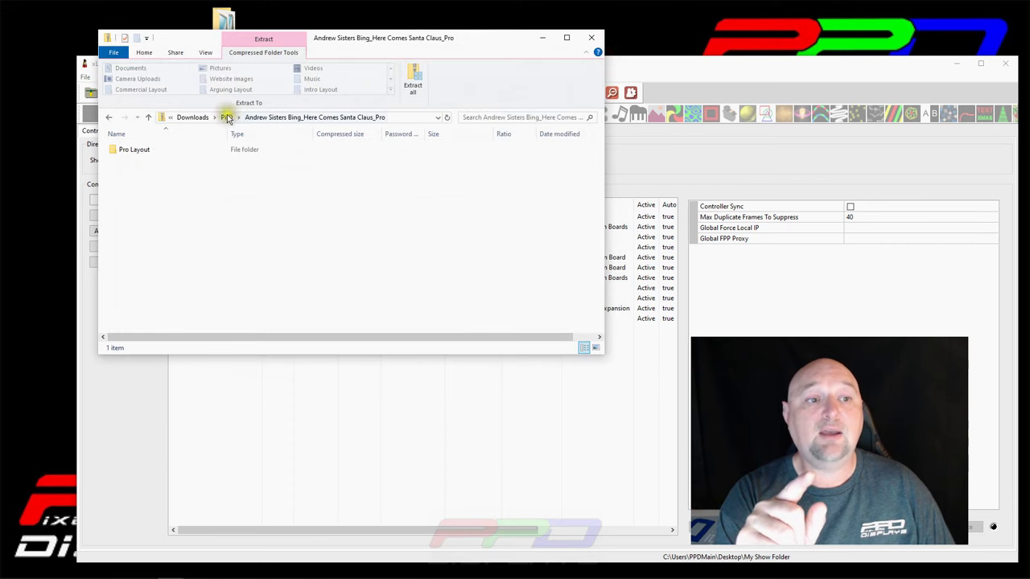
pyautogui.click(227, 118)
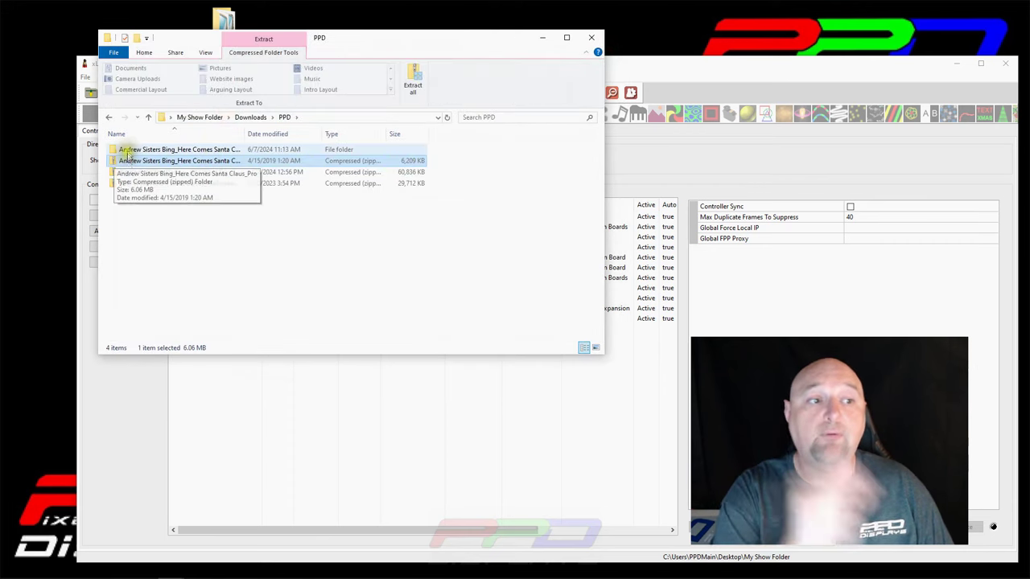
pyautogui.click(129, 150)
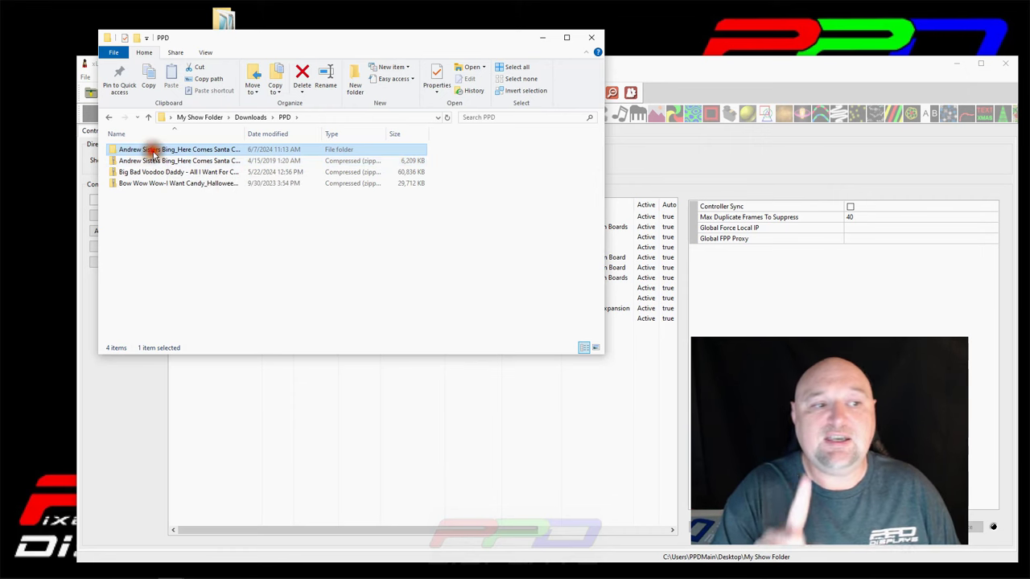
pyautogui.doubleClick(153, 152)
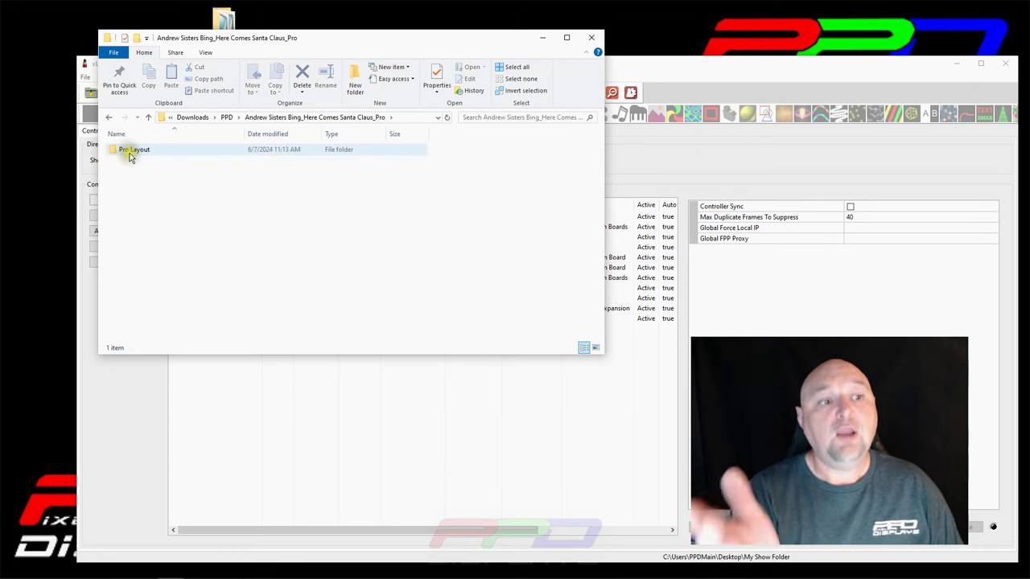
# Open Pro Layout to view its five layout files and move the window aside.
pyautogui.click(129, 154)
pyautogui.doubleClick(130, 156)
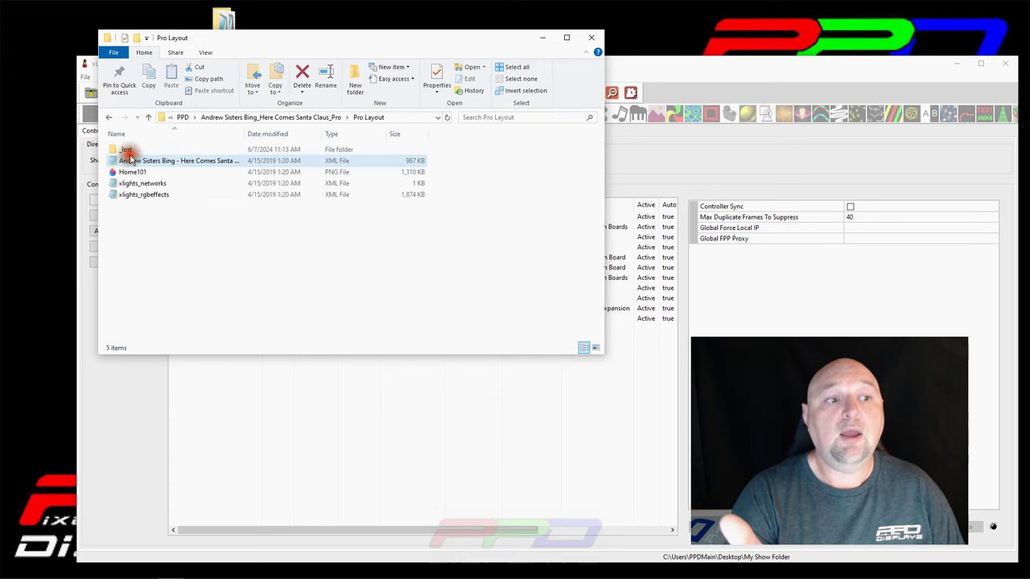
pyautogui.click(131, 154)
pyautogui.click(332, 161)
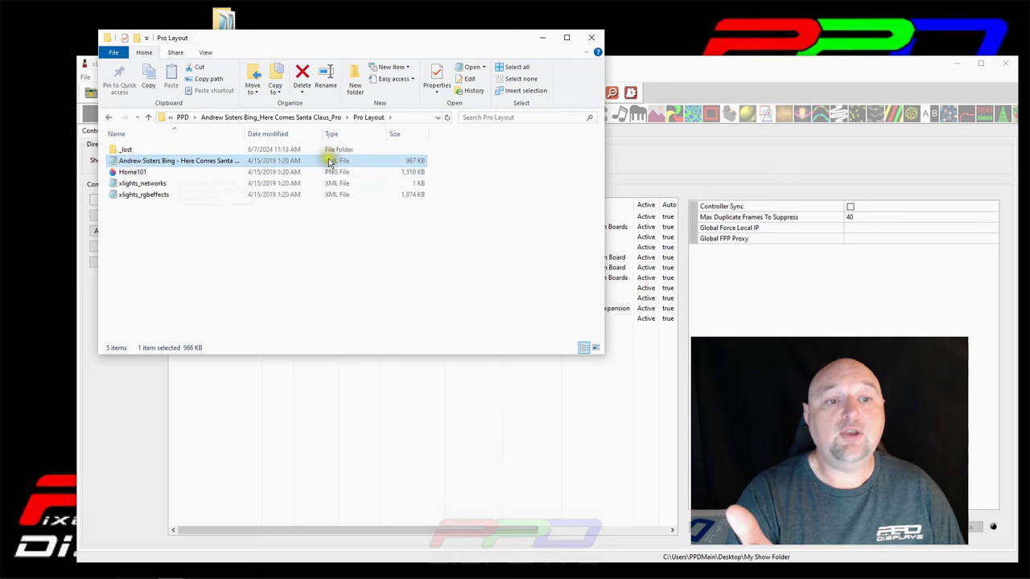
pyautogui.click(190, 163)
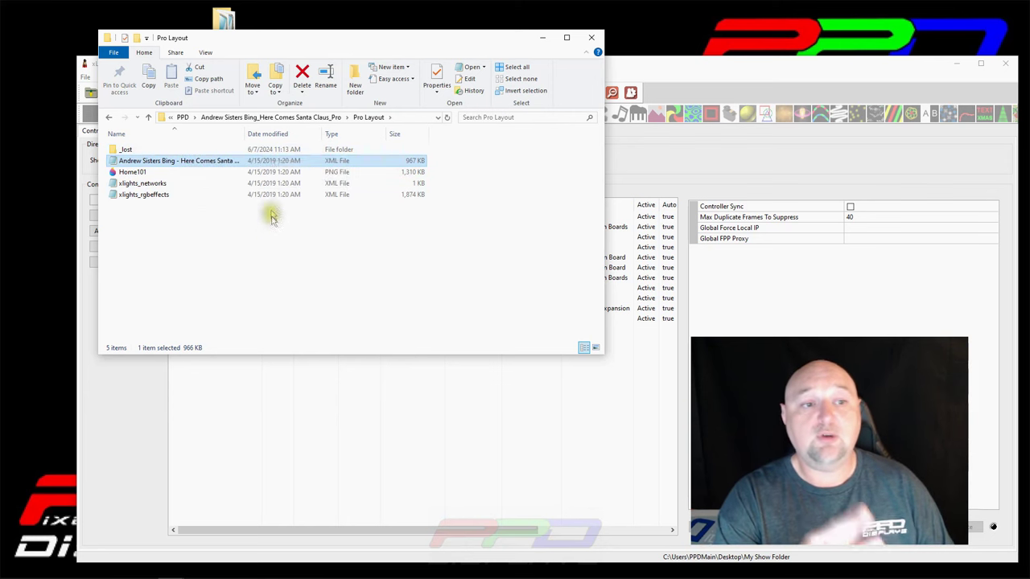
pyautogui.click(351, 159)
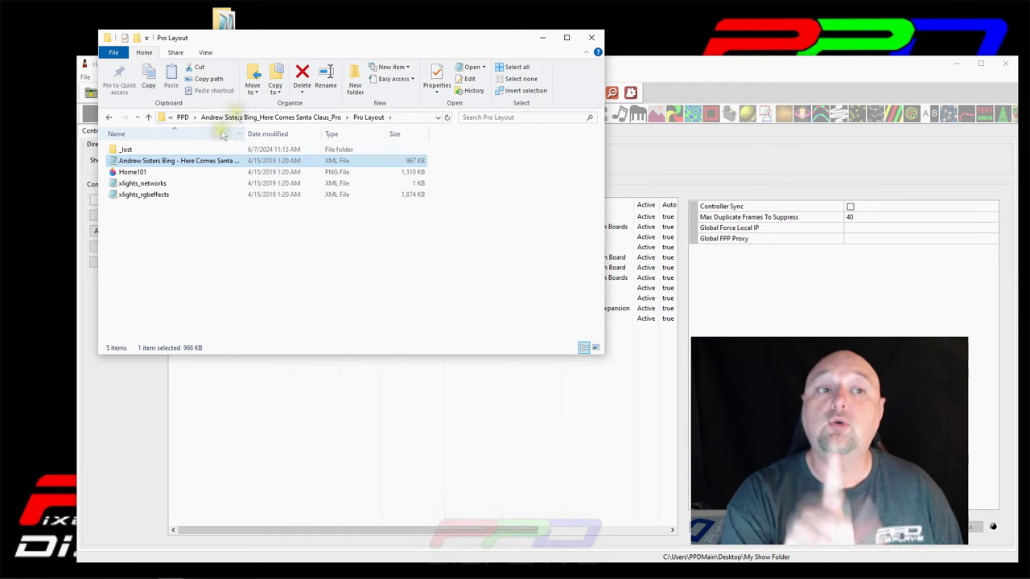
pyautogui.moveTo(259, 40); pyautogui.dragTo(170, 25)
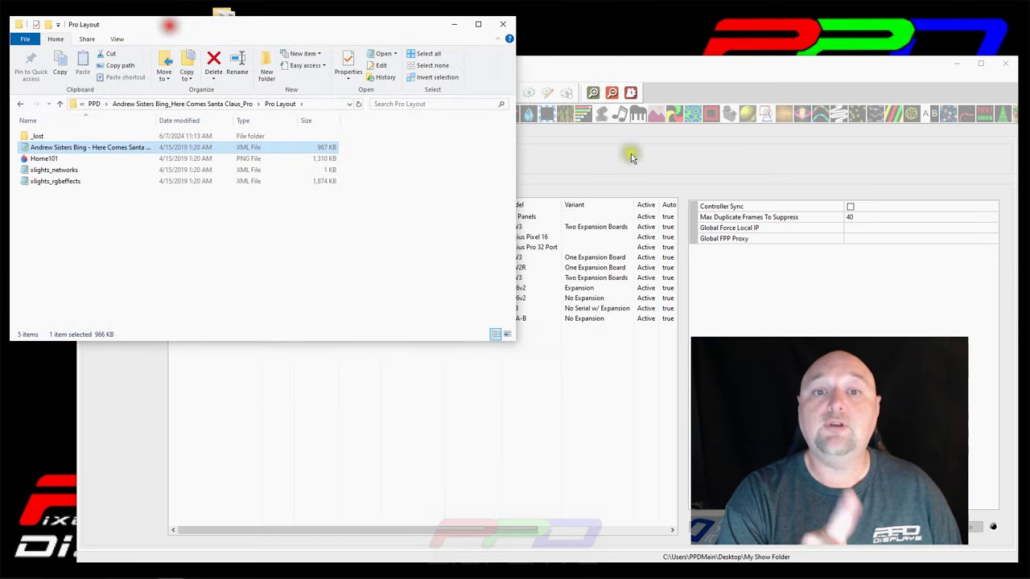
# Temporarily set Downloads > PPD > sequence folder > Pro Layout as the show directory.
pyautogui.click(605, 66)
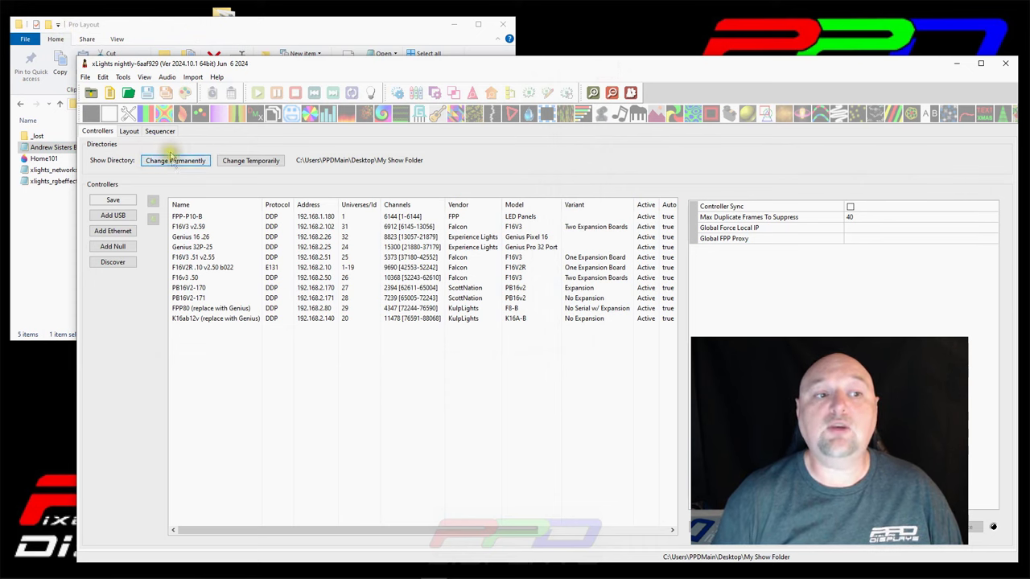
pyautogui.click(255, 161)
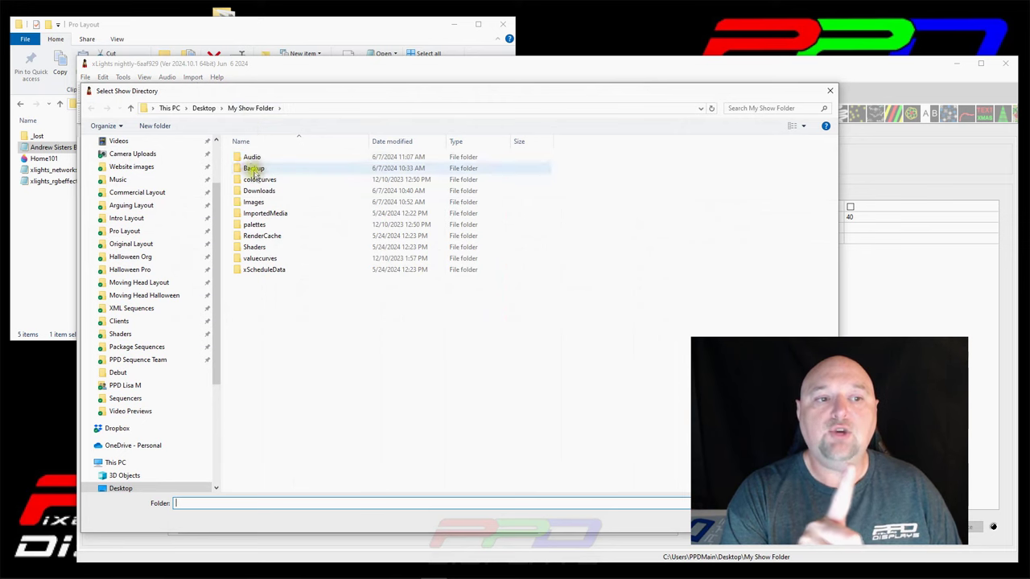
pyautogui.click(252, 191)
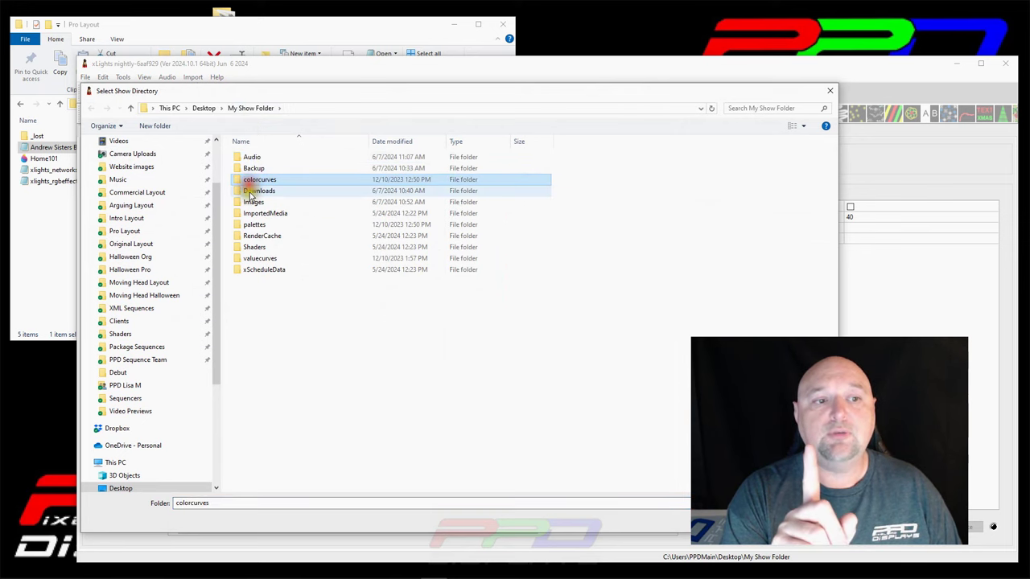
pyautogui.doubleClick(251, 191)
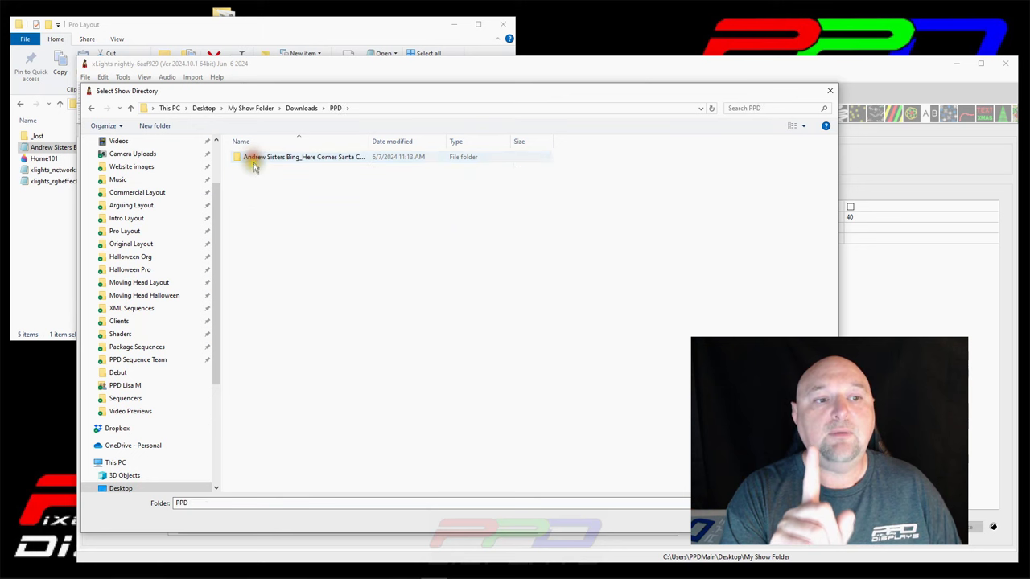
pyautogui.doubleClick(254, 159)
pyautogui.doubleClick(256, 160)
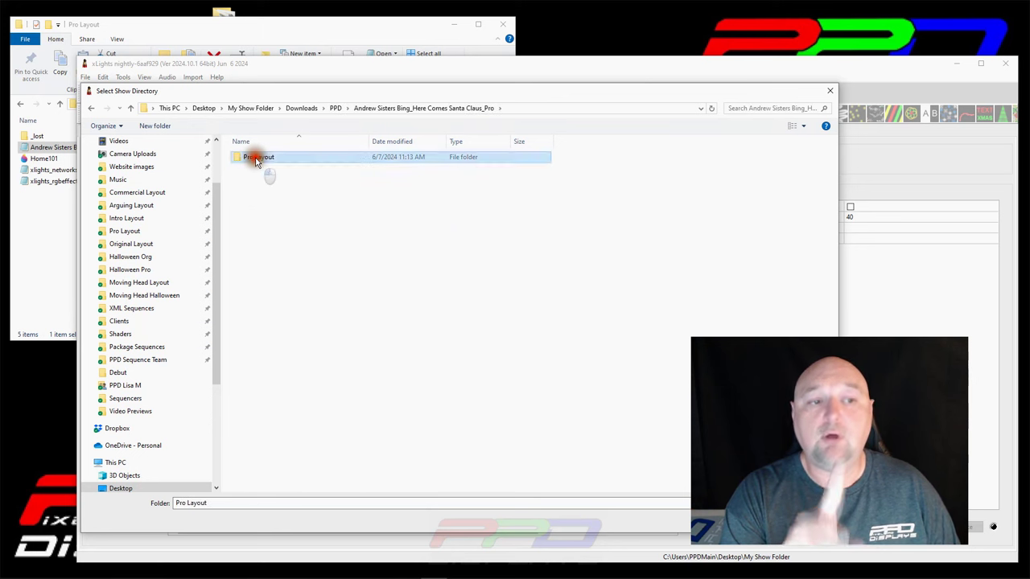
pyautogui.press('Return')
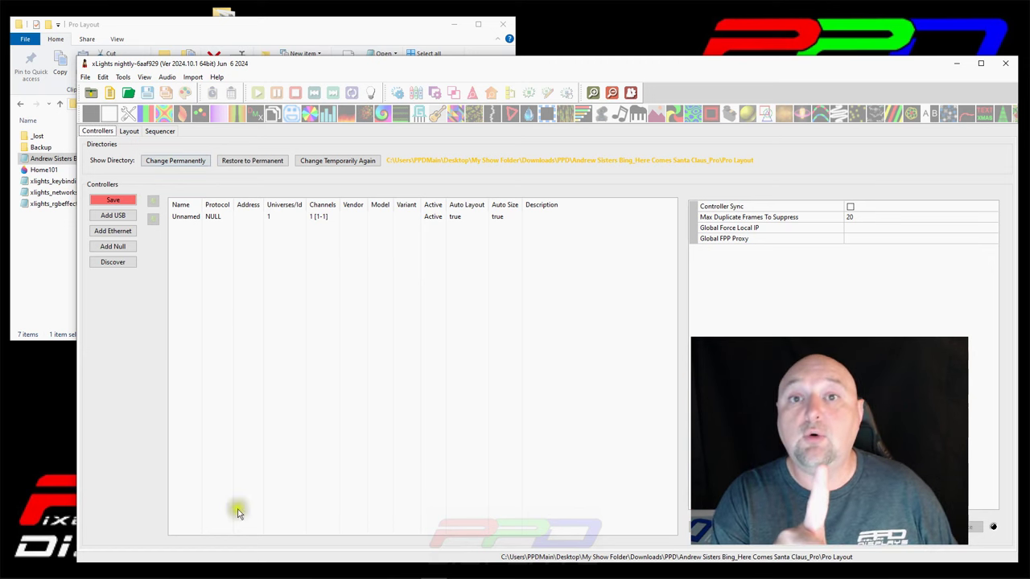
# Start a second xLights64 instance from the taskbar jump list, opening My Show Folder.
pyautogui.moveTo(326, 575)
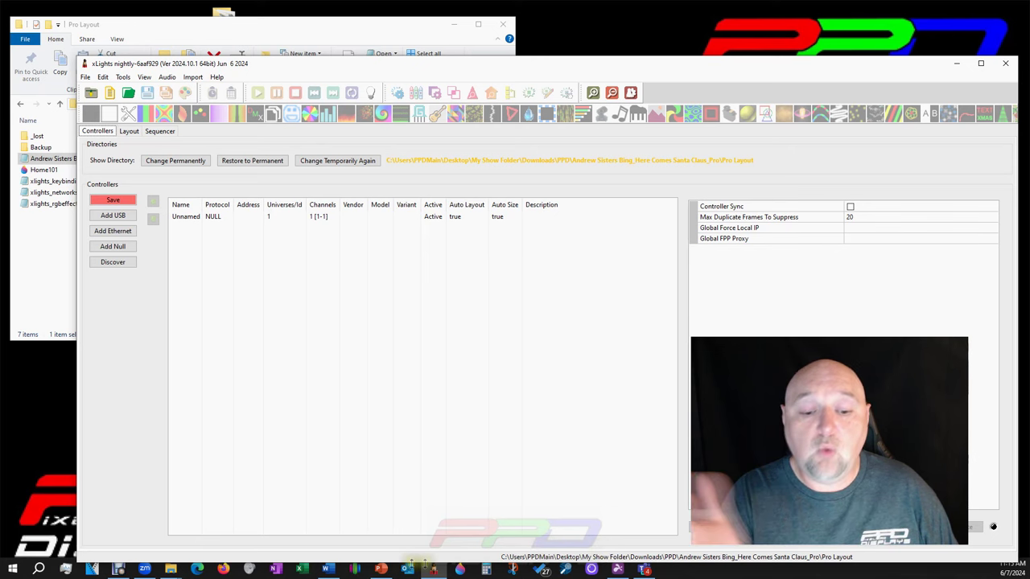
pyautogui.moveTo(455, 69); pyautogui.dragTo(450, 27)
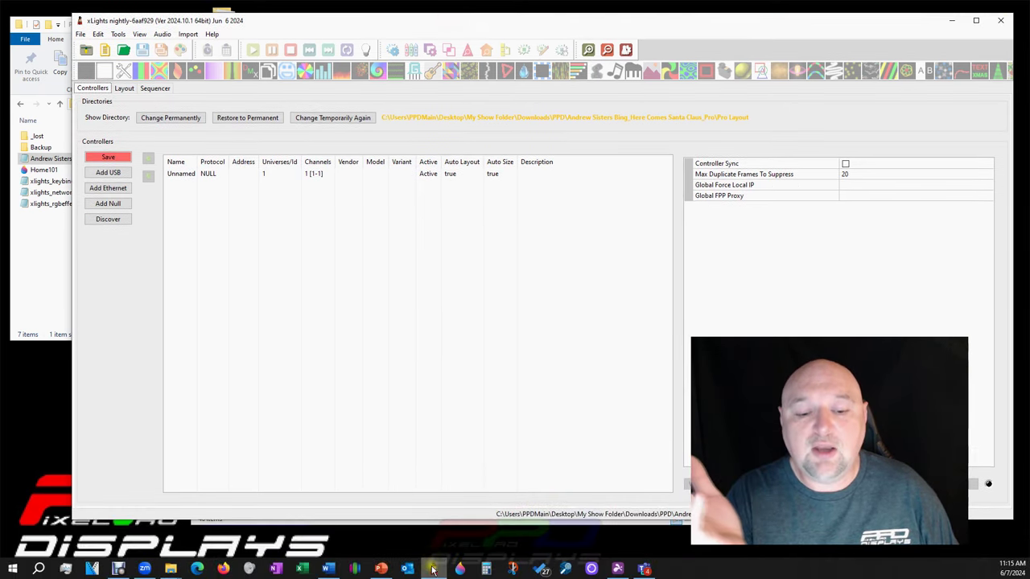
pyautogui.rightClick(432, 568)
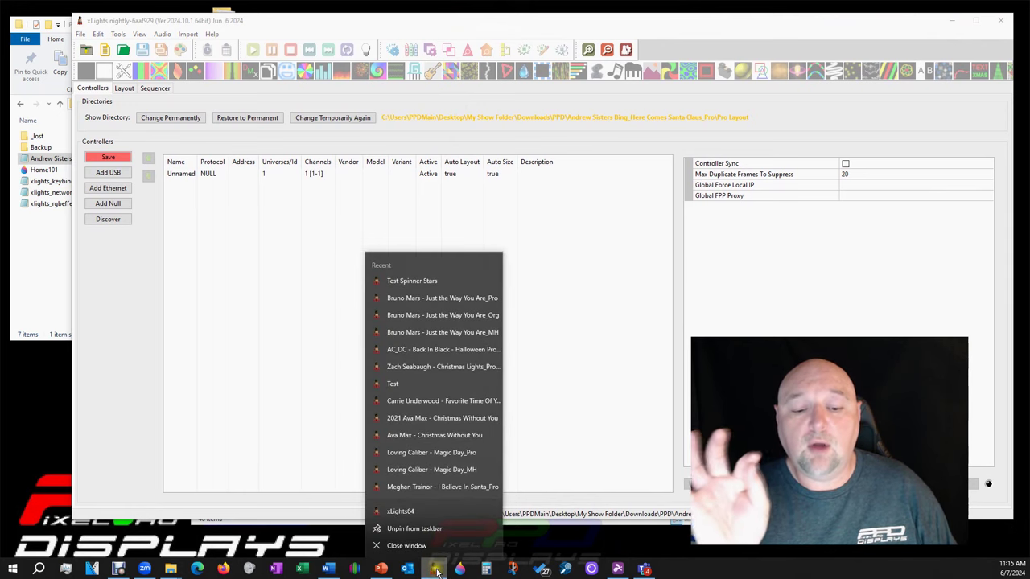
pyautogui.click(435, 568)
pyautogui.moveTo(435, 571)
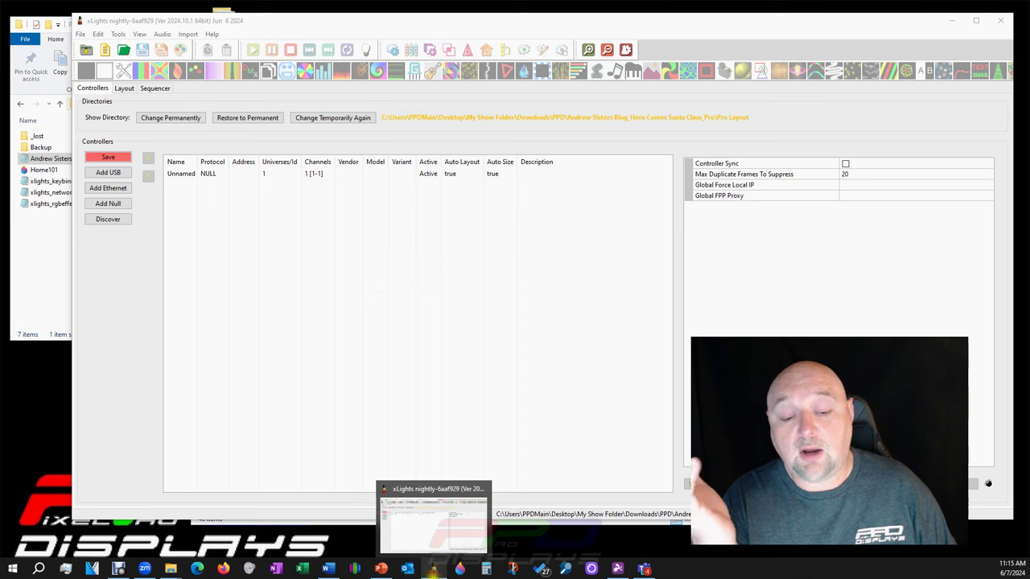
pyautogui.rightClick(433, 569)
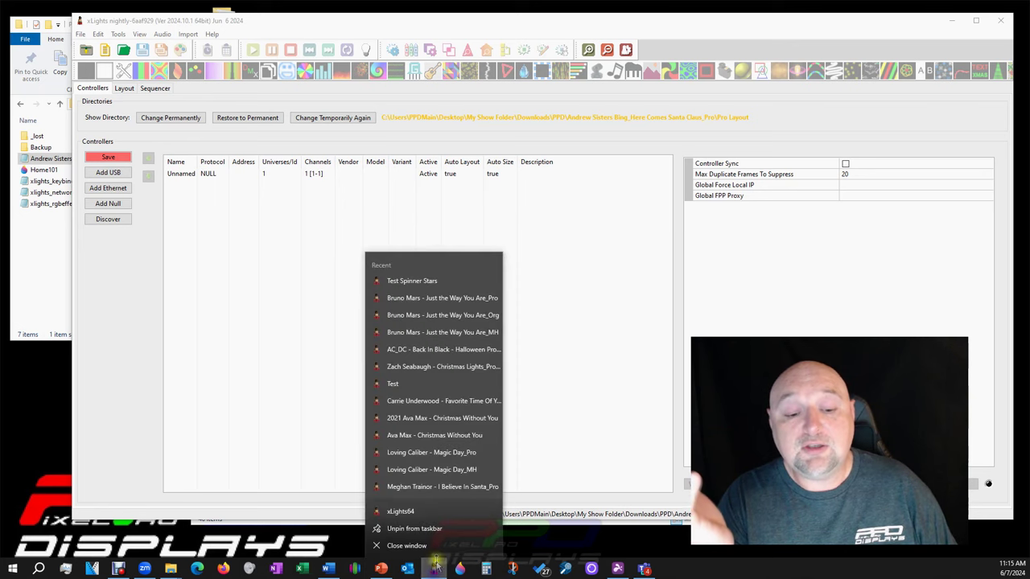
pyautogui.click(394, 513)
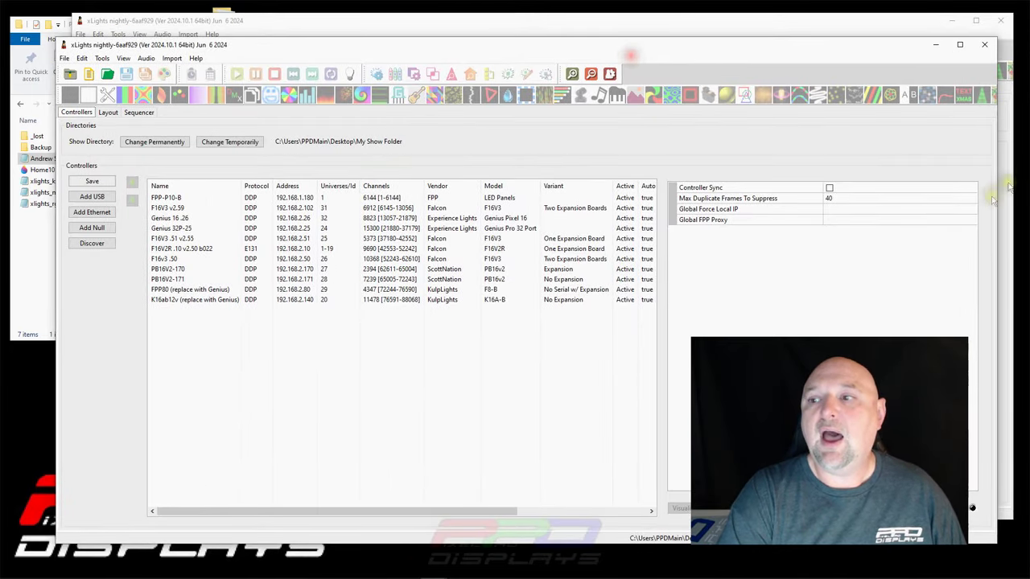
# Arrange both xLights windows side by side on their Layout tabs, vendor window in front.
pyautogui.moveTo(998, 181); pyautogui.dragTo(542, 186)
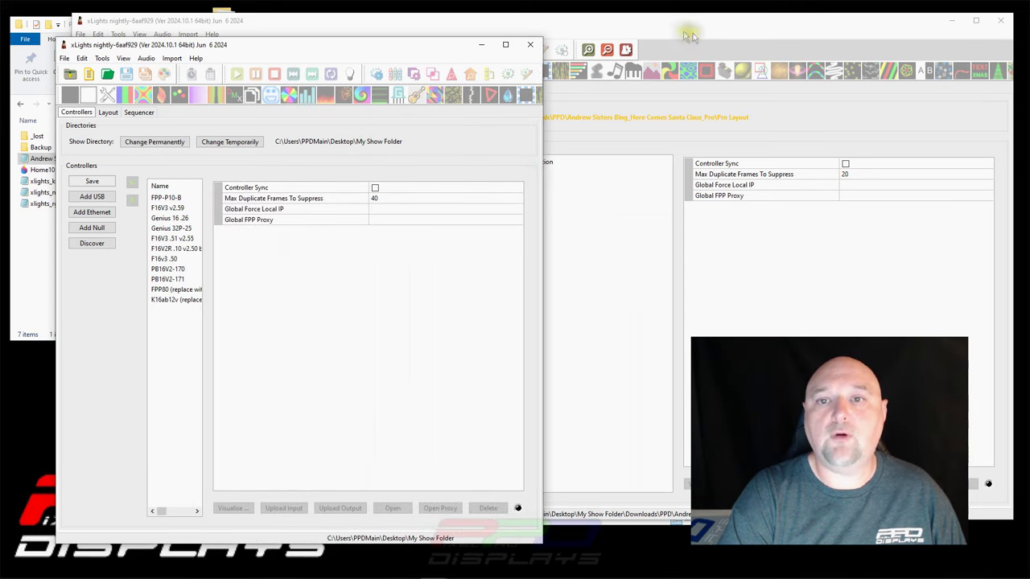
pyautogui.click(690, 36)
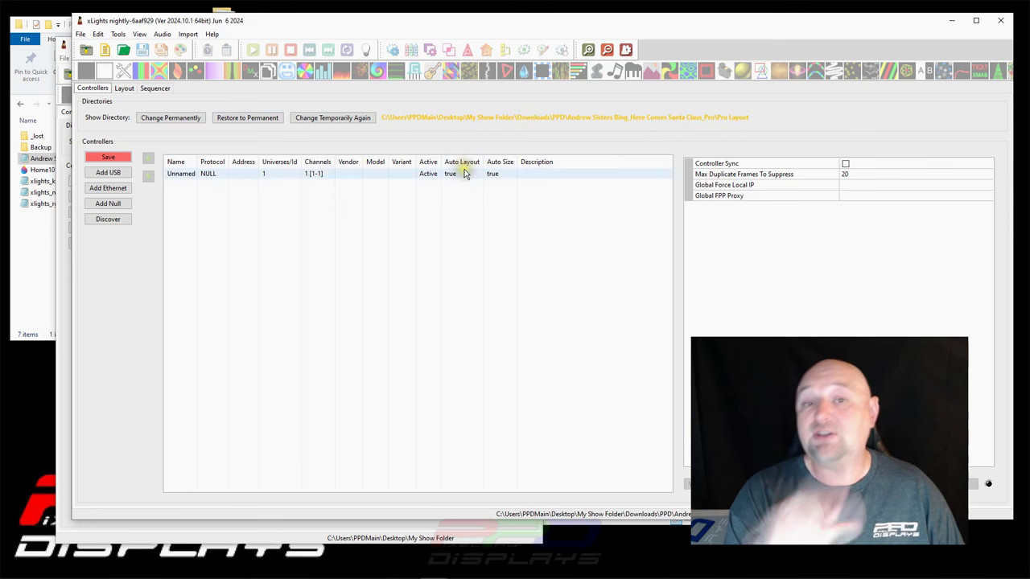
pyautogui.click(125, 89)
pyautogui.click(63, 40)
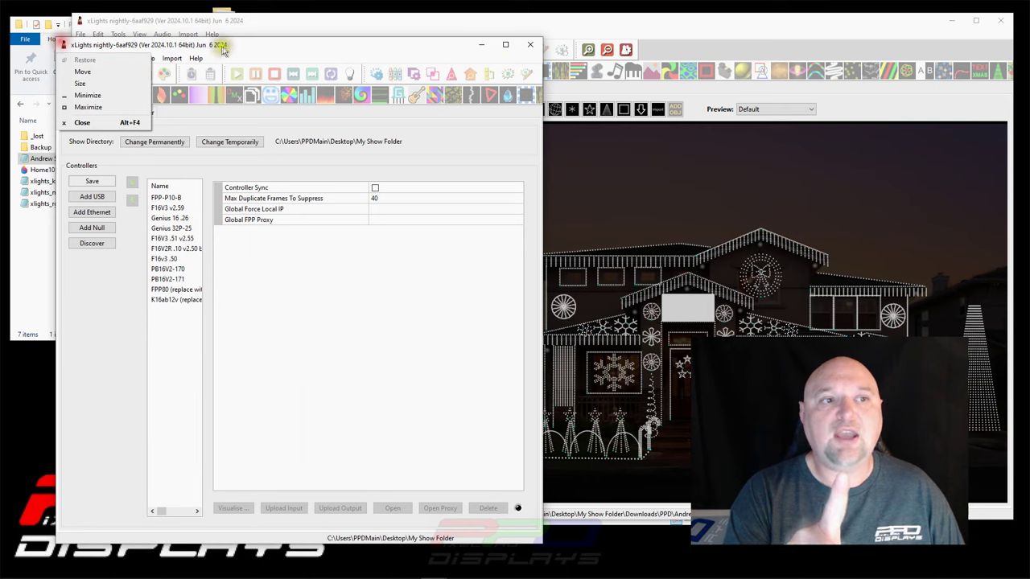
pyautogui.moveTo(226, 42); pyautogui.dragTo(176, 15)
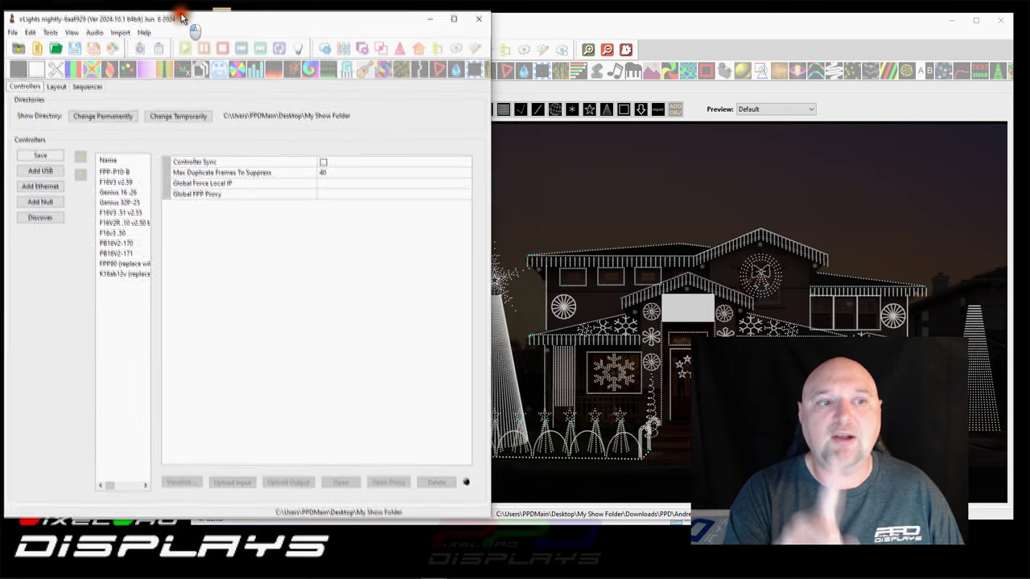
pyautogui.click(57, 85)
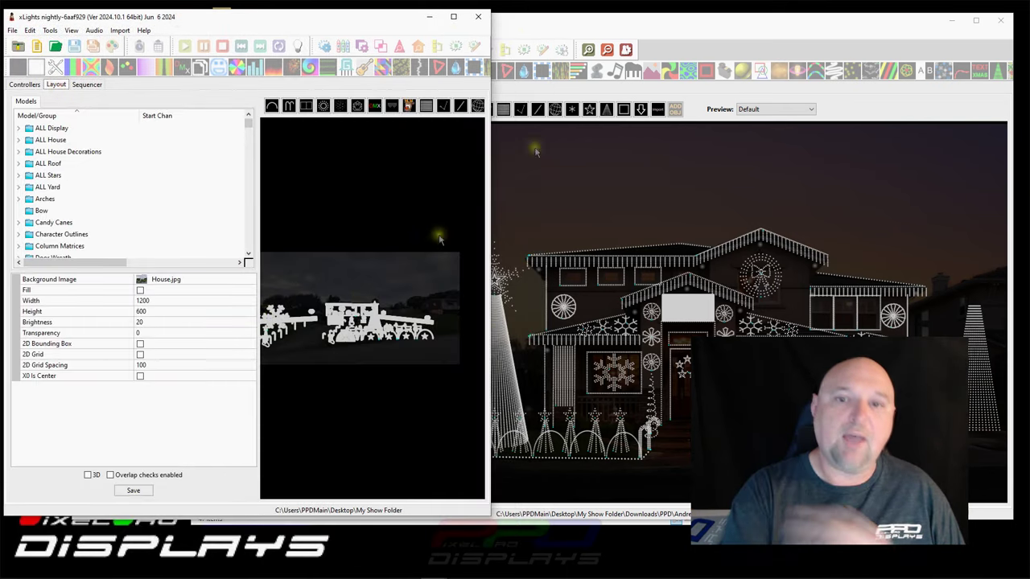
pyautogui.click(573, 26)
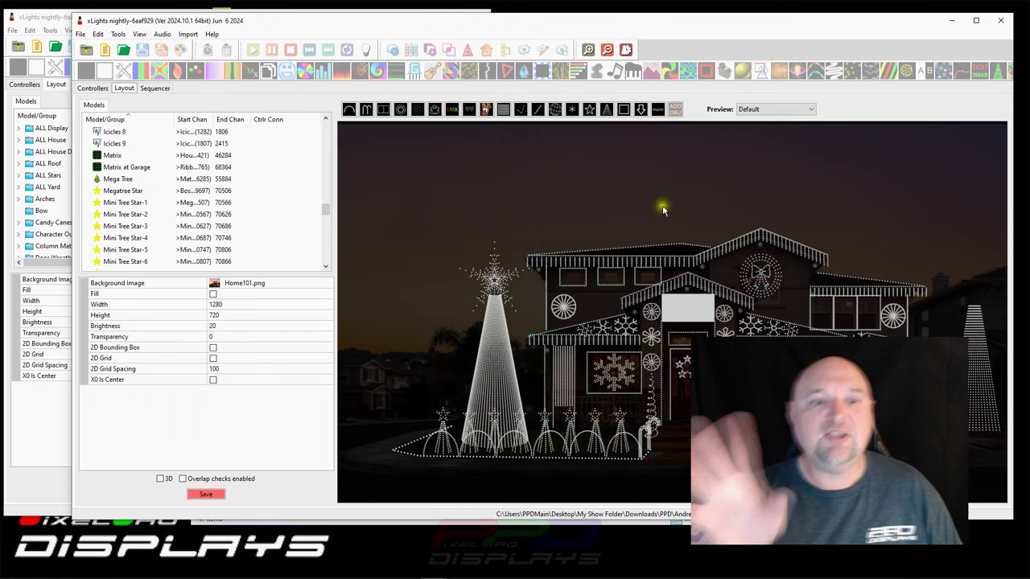